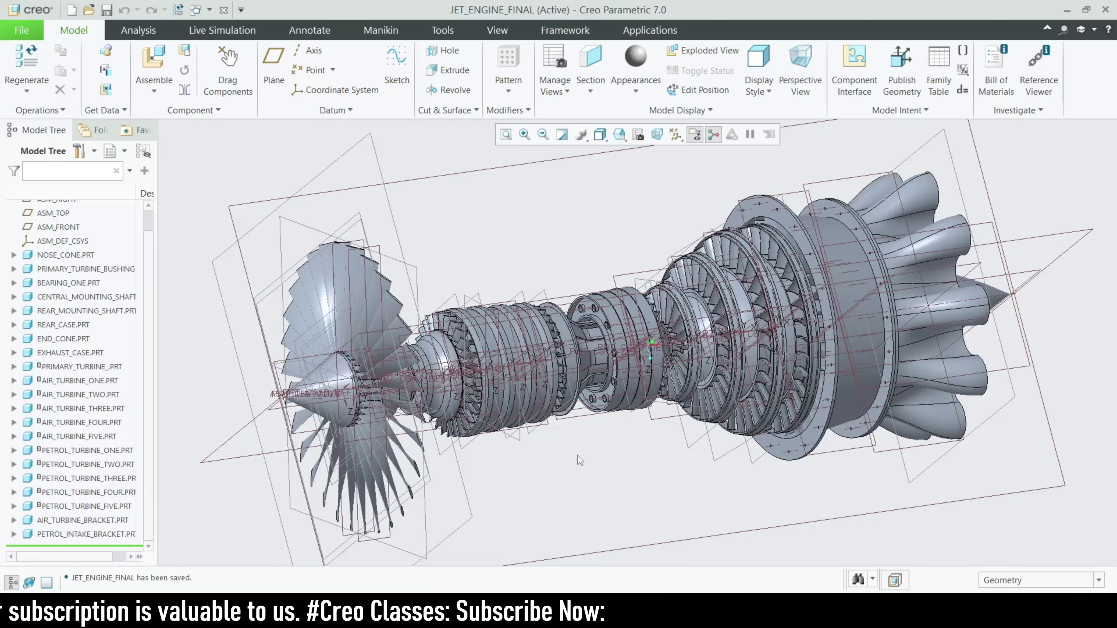
Highlight the PETROL_INTAKE_BRACKET part and spin the engine assembly to a side view.
{"action": "left_click", "coordinate": [67, 539]}
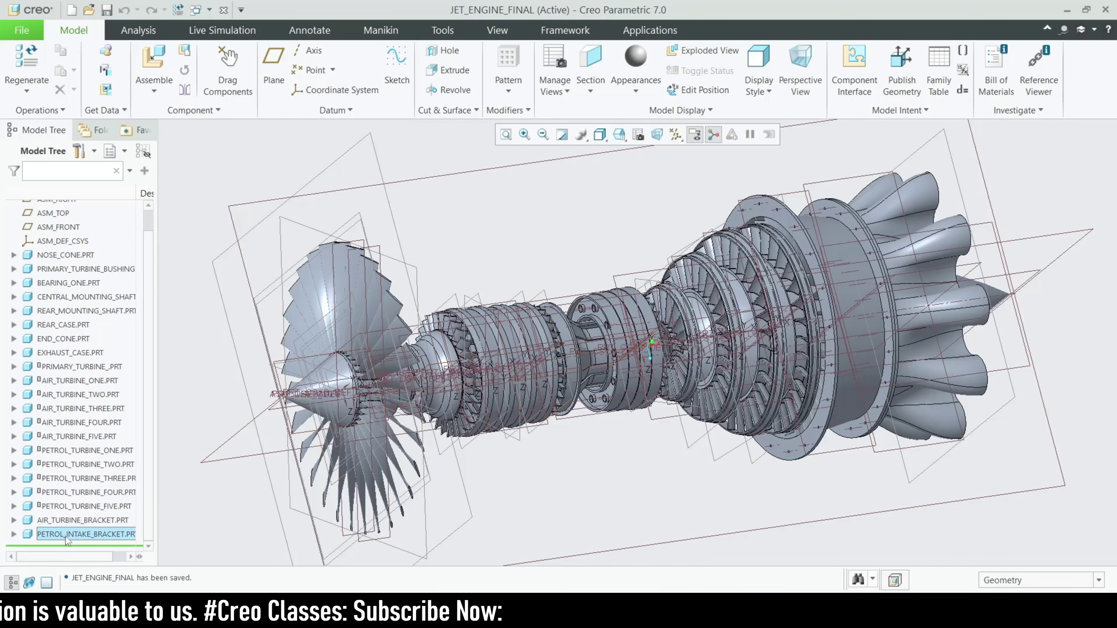
{"action": "left_click", "coordinate": [608, 474]}
{"action": "mouse_move", "coordinate": [608, 473]}
{"action": "middle_mouse_down"}
{"action": "mouse_move", "coordinate": [573, 451]}
{"action": "mouse_move", "coordinate": [608, 461]}
{"action": "middle_mouse_up"}
{"action": "scroll", "coordinate": [624, 382], "scroll_direction": "up", "scroll_amount": 5}
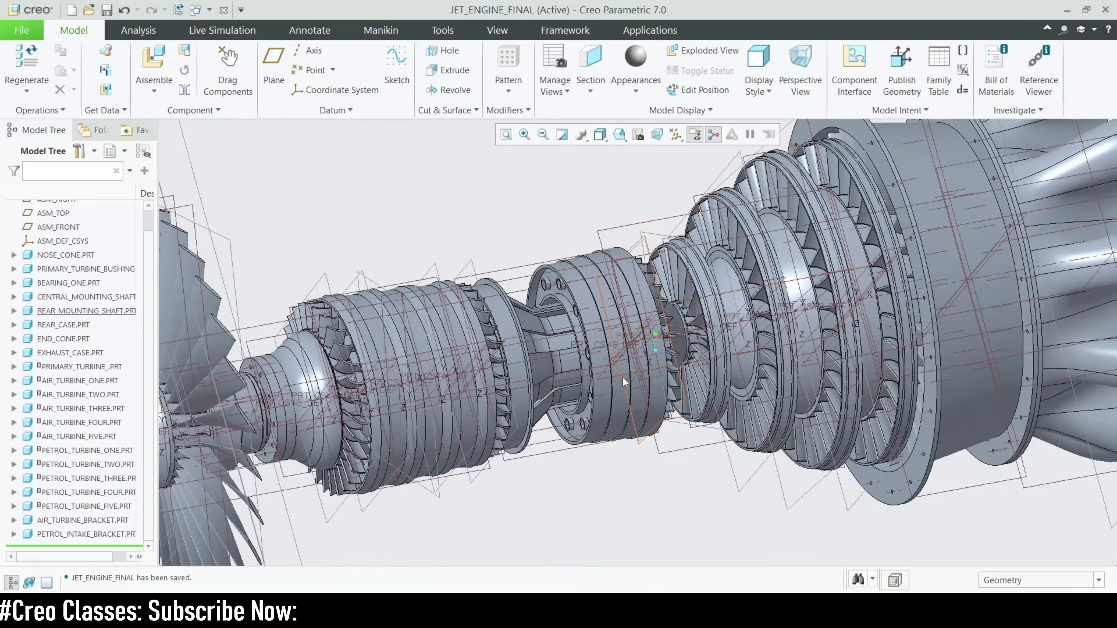
{"action": "scroll", "coordinate": [624, 381], "scroll_direction": "down", "scroll_amount": 4}
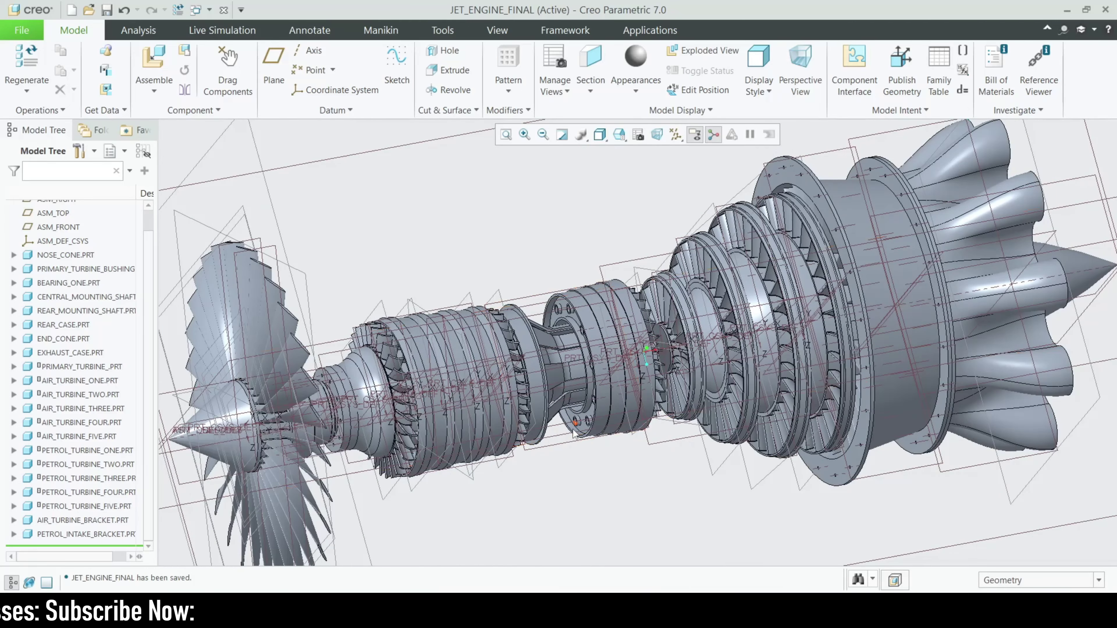
{"action": "scroll", "coordinate": [573, 432], "scroll_direction": "down", "scroll_amount": 1}
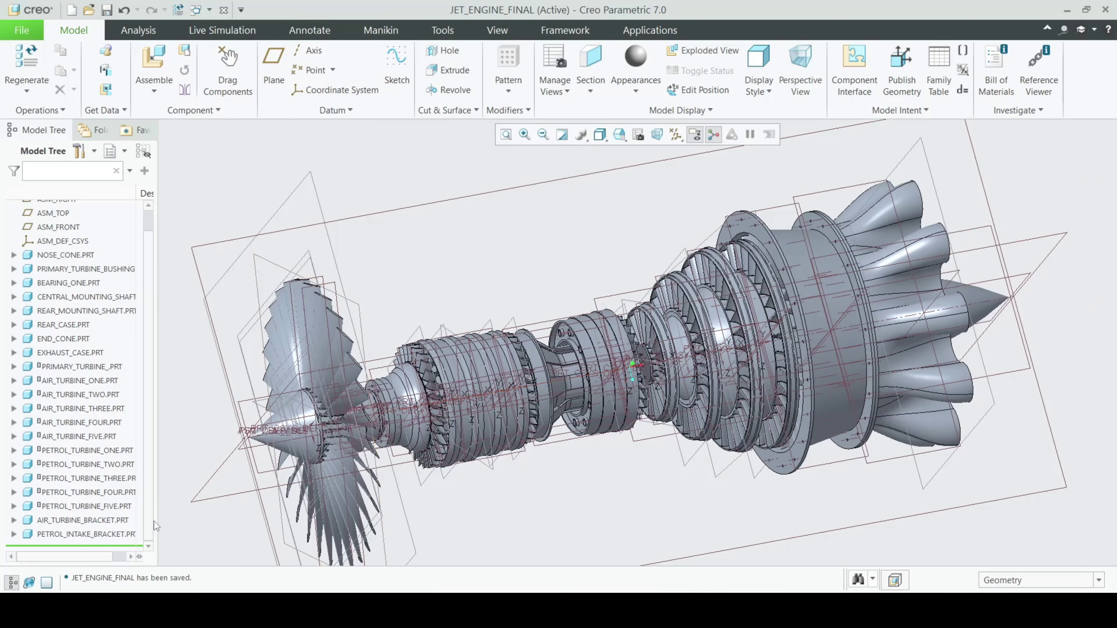
Re-inspect PETROL_INTAKE_BRACKET, then find petrol_turbine_bracket_Eng_Drw in the 2d drawings folder.
{"action": "left_click", "coordinate": [89, 534]}
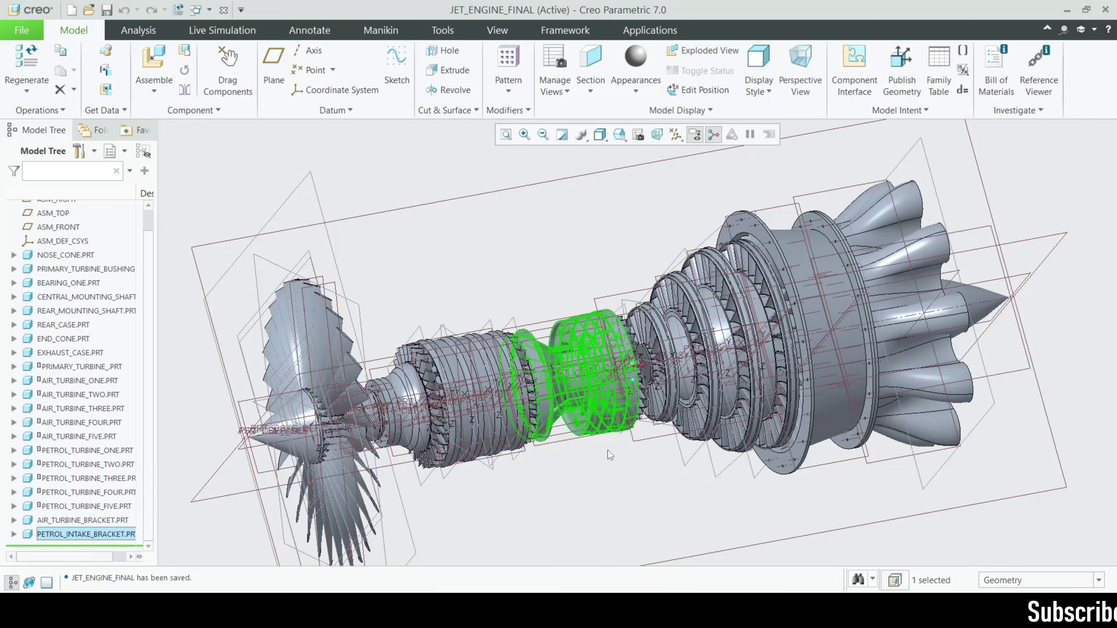
{"action": "left_click", "coordinate": [591, 503]}
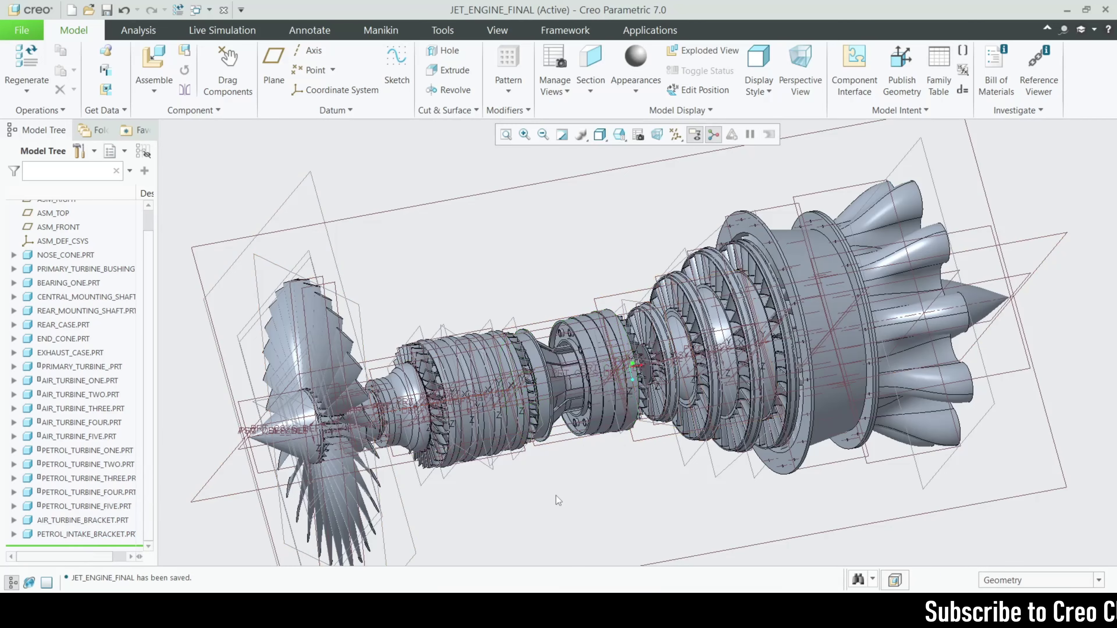
{"action": "mouse_move", "coordinate": [556, 500]}
{"action": "middle_mouse_down"}
{"action": "mouse_move", "coordinate": [589, 497]}
{"action": "mouse_move", "coordinate": [545, 511]}
{"action": "middle_mouse_up"}
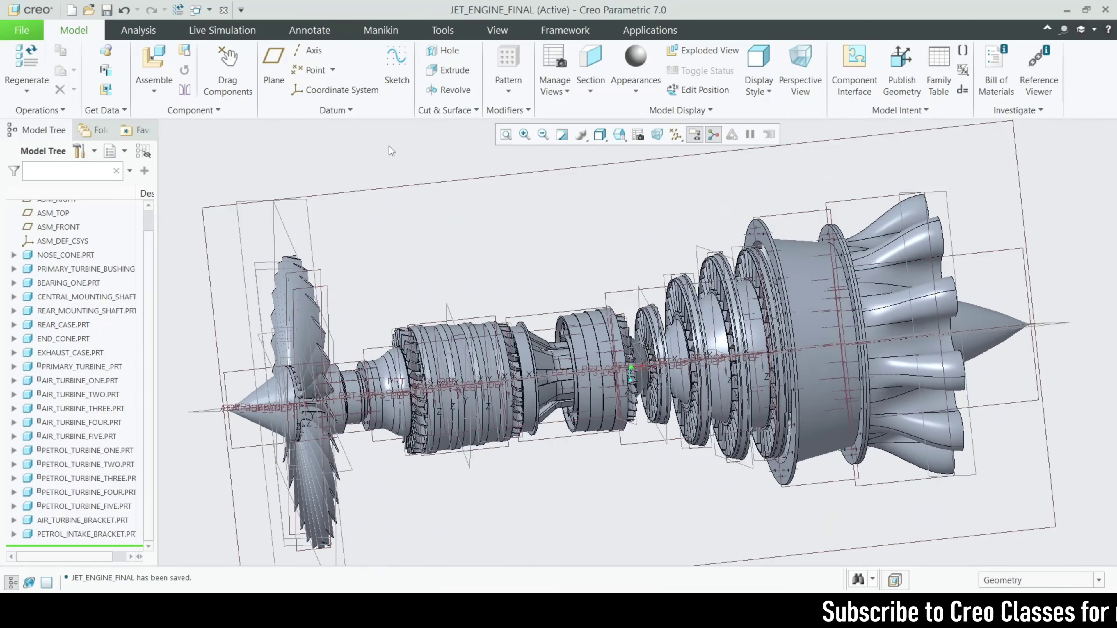
{"action": "key", "text": "alt+Tab"}
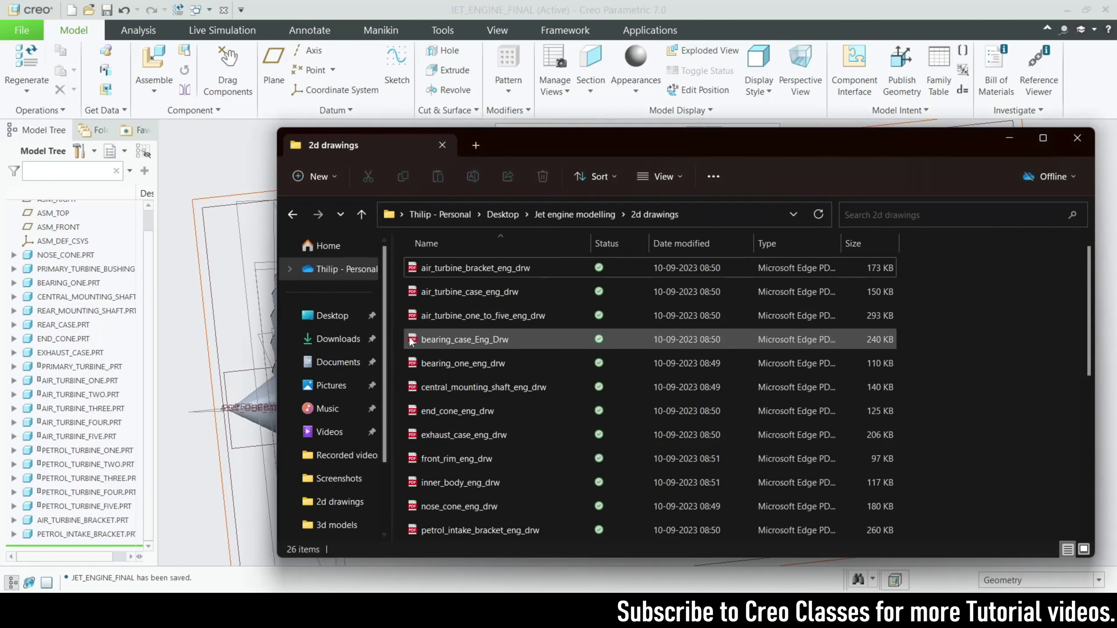
{"action": "scroll", "coordinate": [490, 371], "scroll_direction": "down", "scroll_amount": 5}
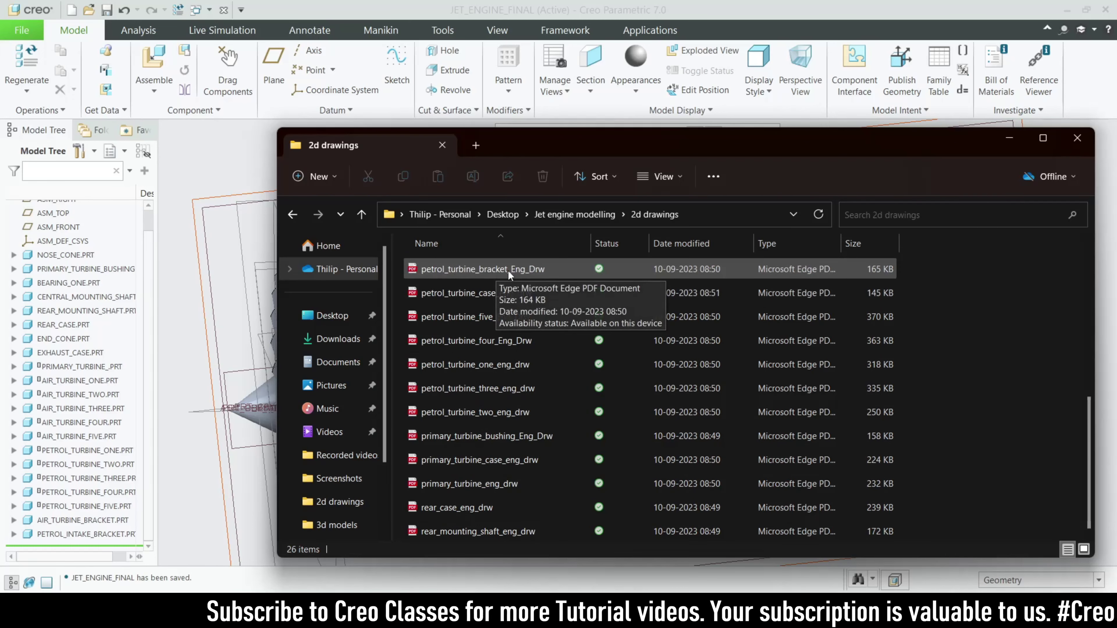
Review the petrol turbine bracket drawing PDF in Edge, then return to the Creo assembly to add a component.
{"action": "double_click", "coordinate": [414, 272]}
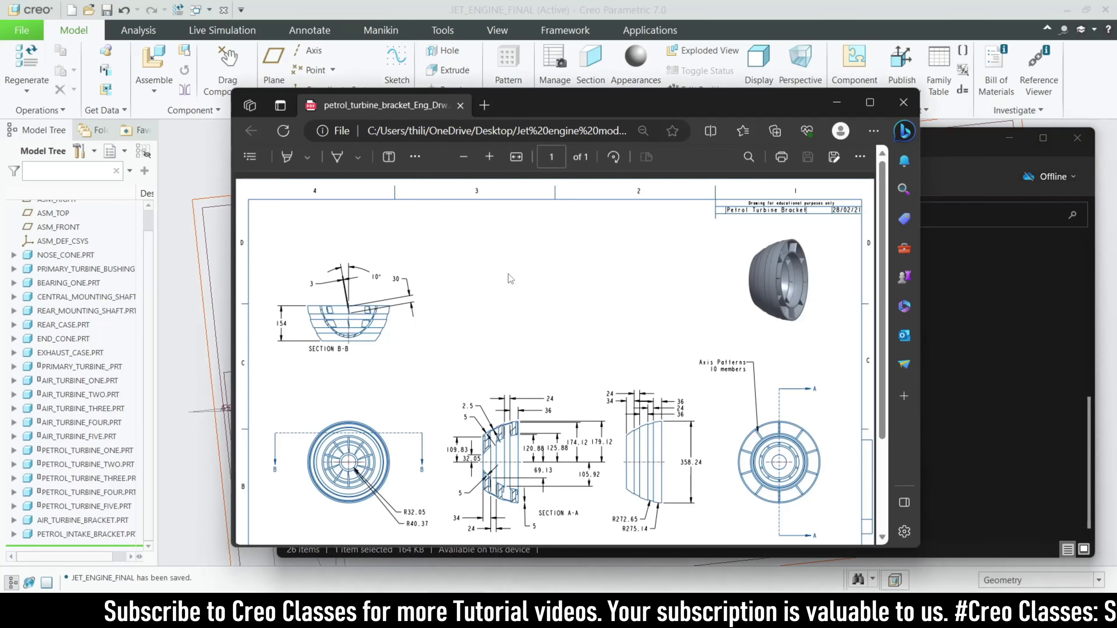
{"action": "left_click", "coordinate": [837, 102]}
{"action": "left_click", "coordinate": [1009, 138]}
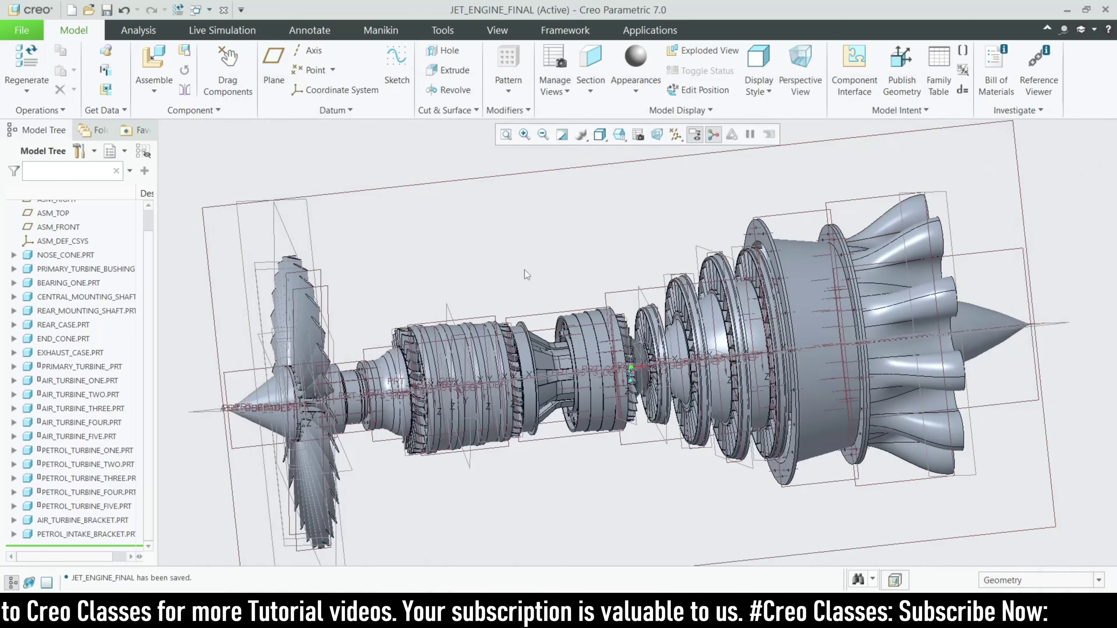
{"action": "mouse_move", "coordinate": [735, 616]}
{"action": "left_click", "coordinate": [735, 541]}
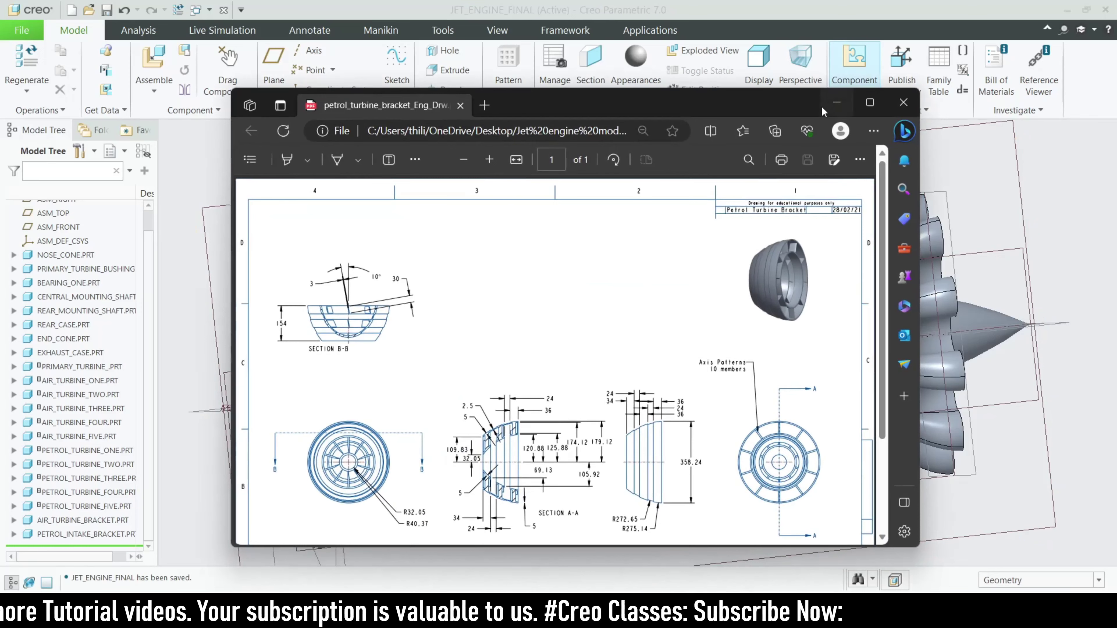
{"action": "left_click", "coordinate": [837, 102]}
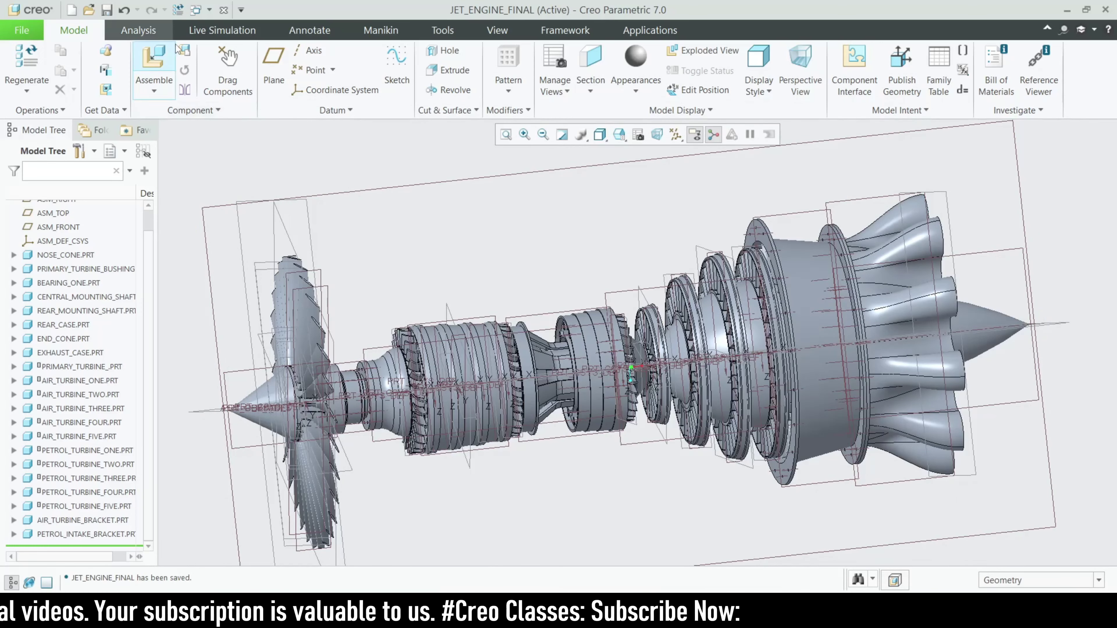
{"action": "left_click", "coordinate": [184, 50]}
Create the new solid part Petrol_turbine_Bracket with its own features.
{"action": "key", "text": "BackSpace"}
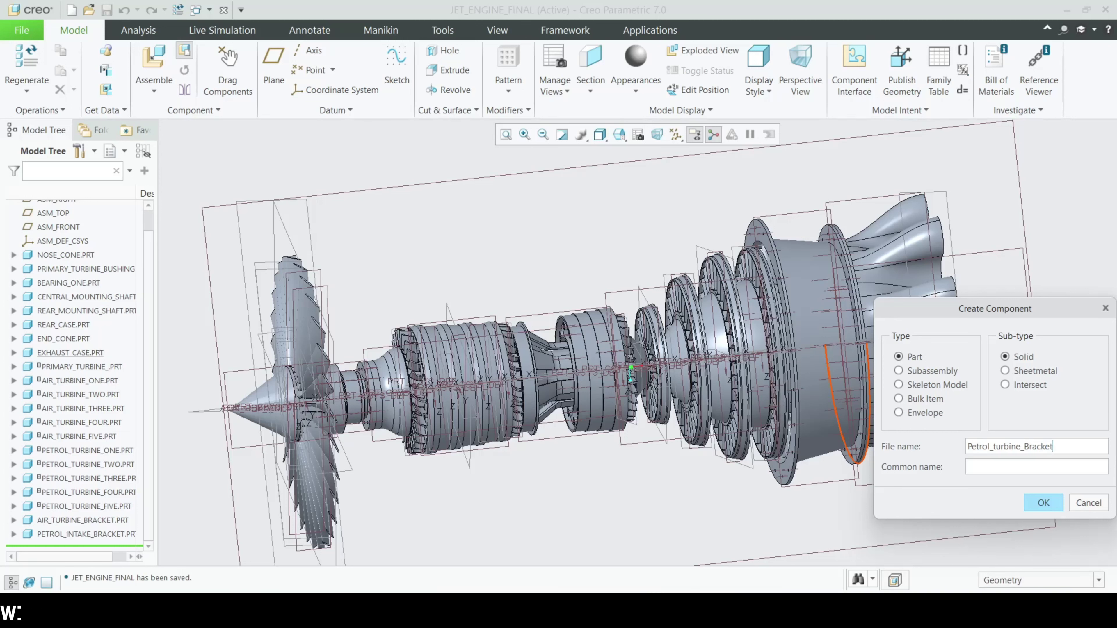
{"action": "key", "text": "Return"}
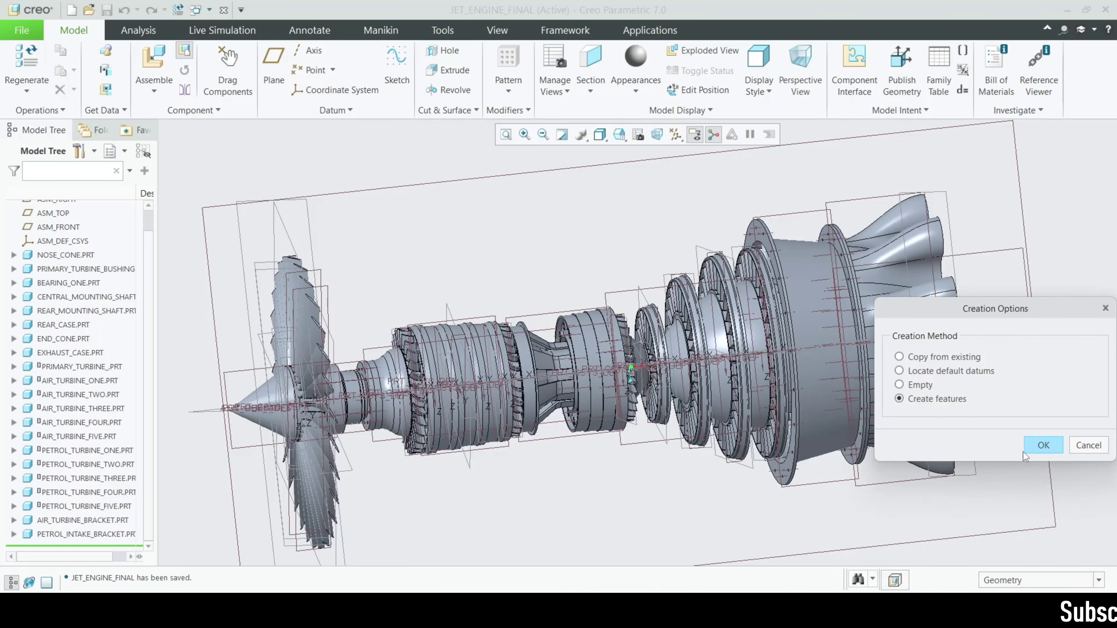
{"action": "left_click", "coordinate": [1042, 446]}
Place the part at the assembly origin using datum planes offset 0,0,0, then begin a sketch.
{"action": "left_click", "coordinate": [425, 112]}
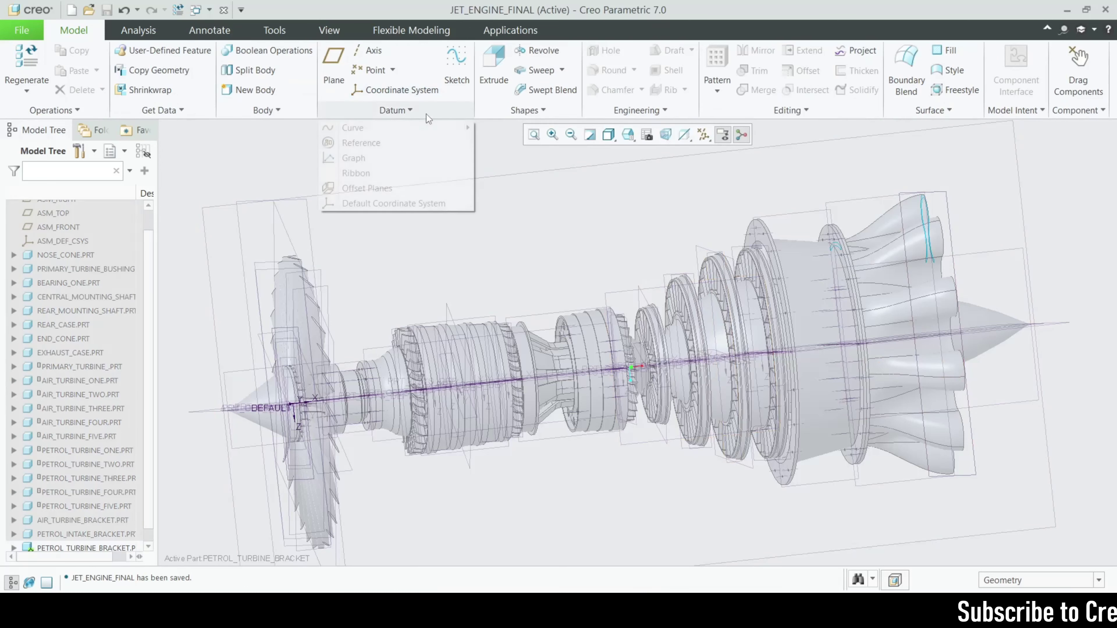
{"action": "left_click", "coordinate": [436, 188]}
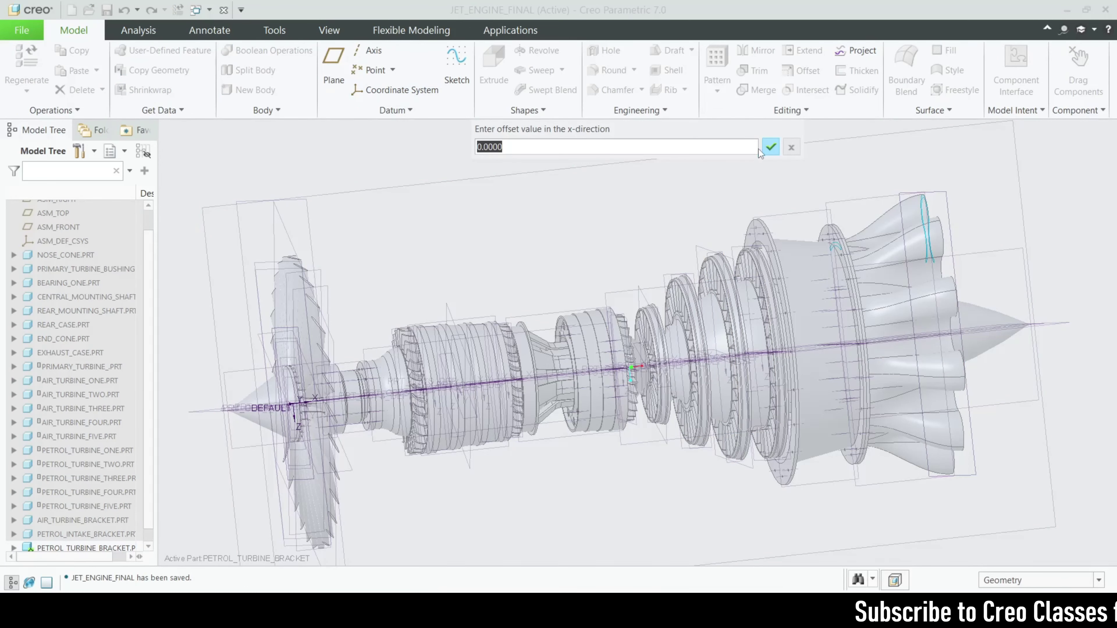
{"action": "left_click", "coordinate": [771, 148]}
{"action": "left_click", "coordinate": [771, 148]}
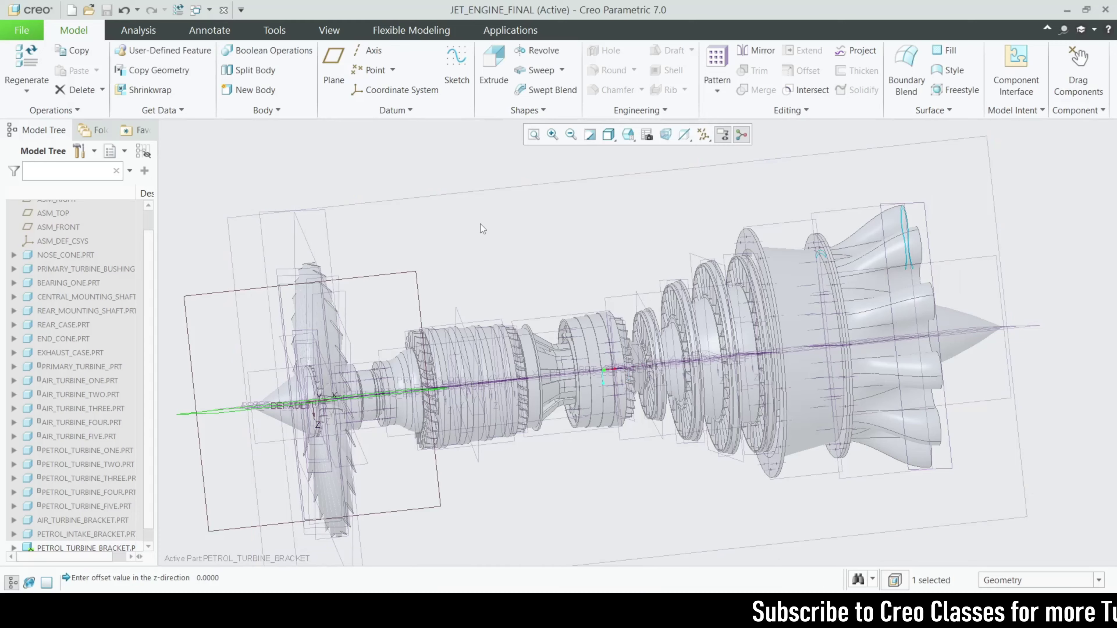
{"action": "left_click", "coordinate": [457, 66]}
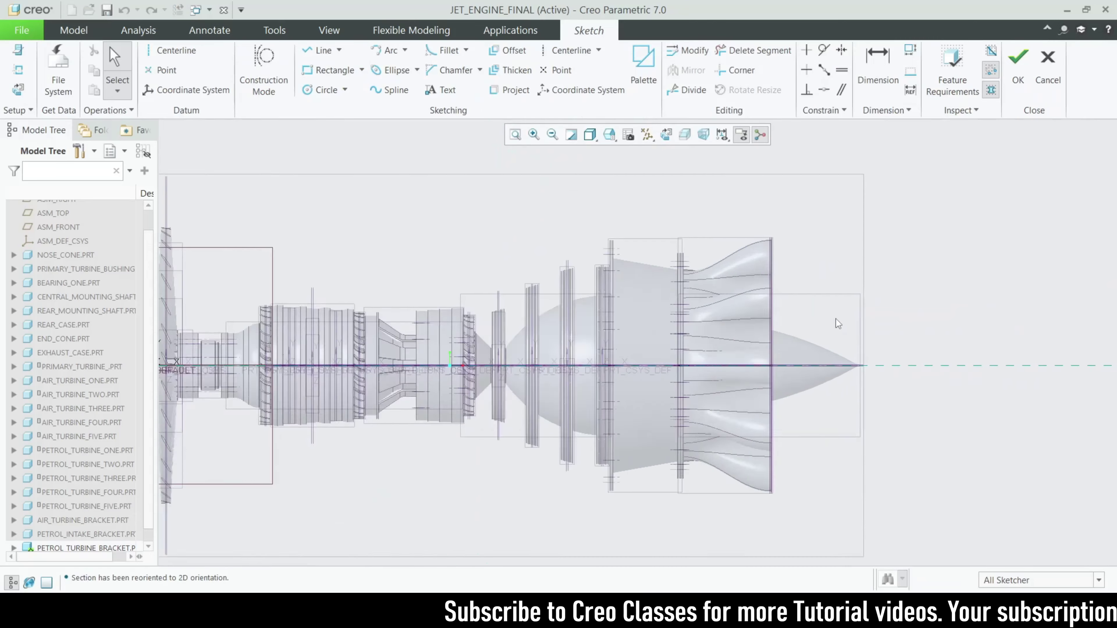
Minimize the drawing PDF, select PETROL_TURBINE_BRACKET in the Model Tree, and zoom to the engine's rear.
{"action": "scroll", "coordinate": [805, 297], "scroll_direction": "down", "scroll_amount": 2}
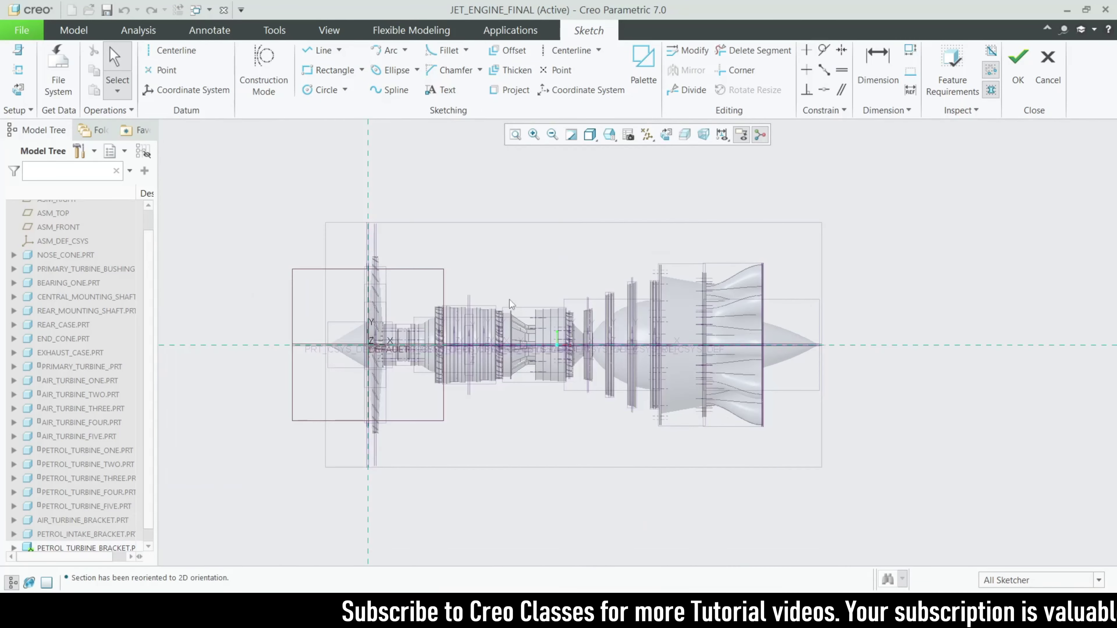
{"action": "scroll", "coordinate": [596, 302], "scroll_direction": "up", "scroll_amount": 3}
{"action": "key", "text": "alt+Tab"}
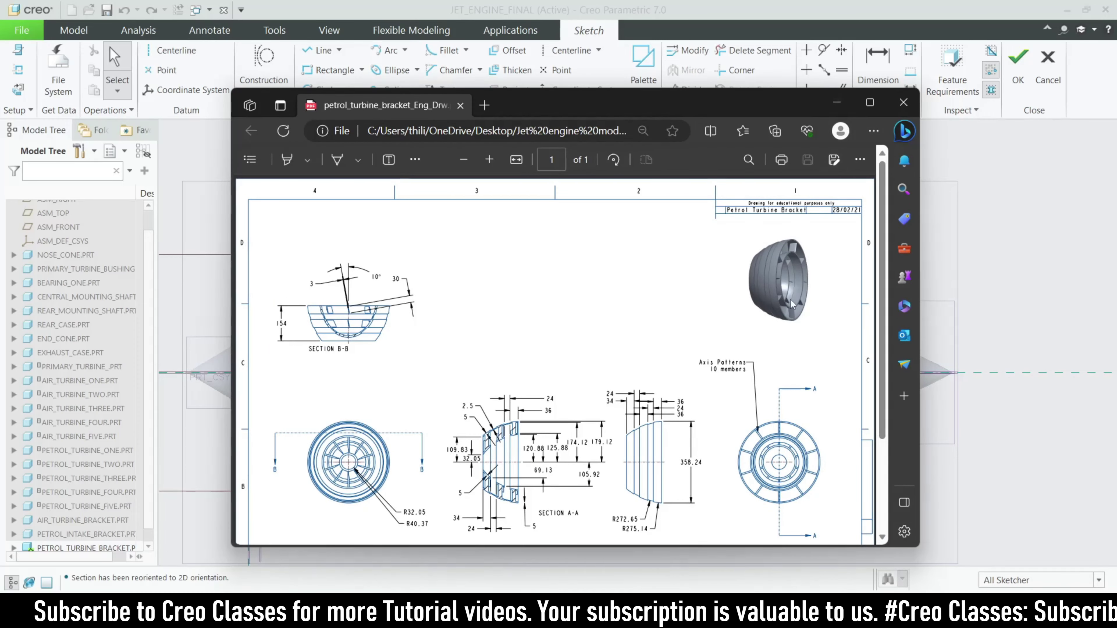
{"action": "left_click", "coordinate": [837, 103]}
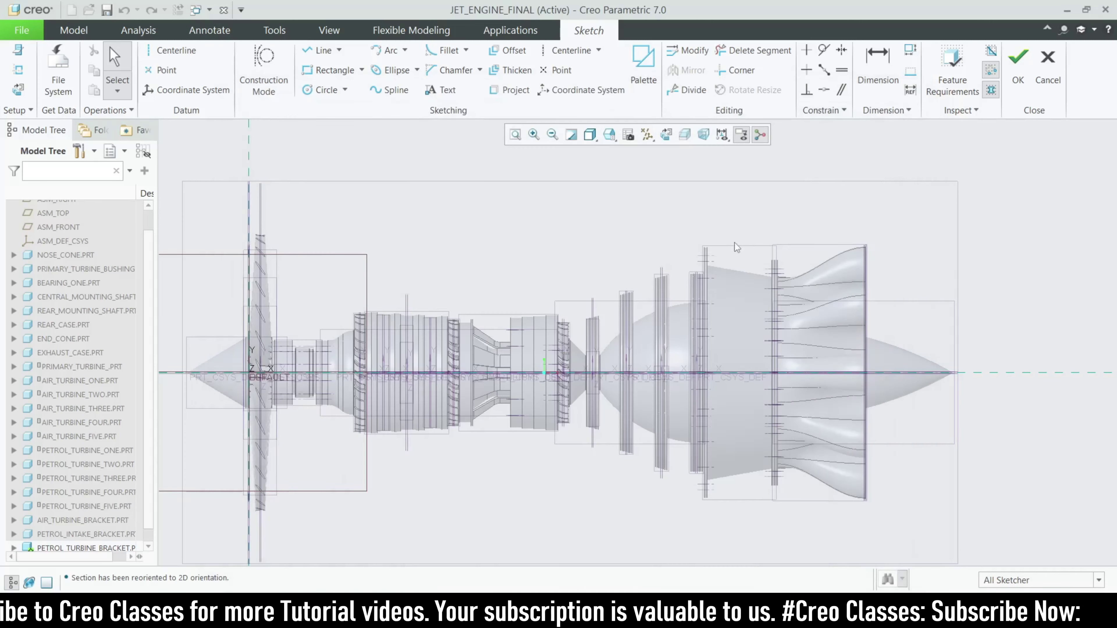
{"action": "scroll", "coordinate": [229, 485], "scroll_direction": "up", "scroll_amount": 2}
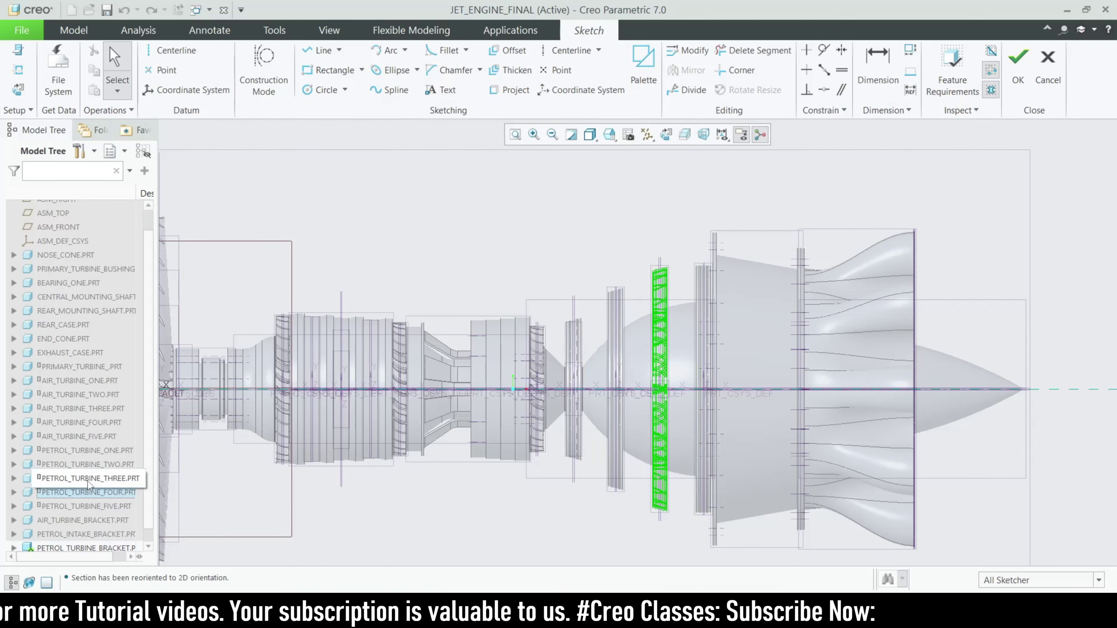
{"action": "left_click", "coordinate": [95, 450]}
{"action": "left_click", "coordinate": [83, 549]}
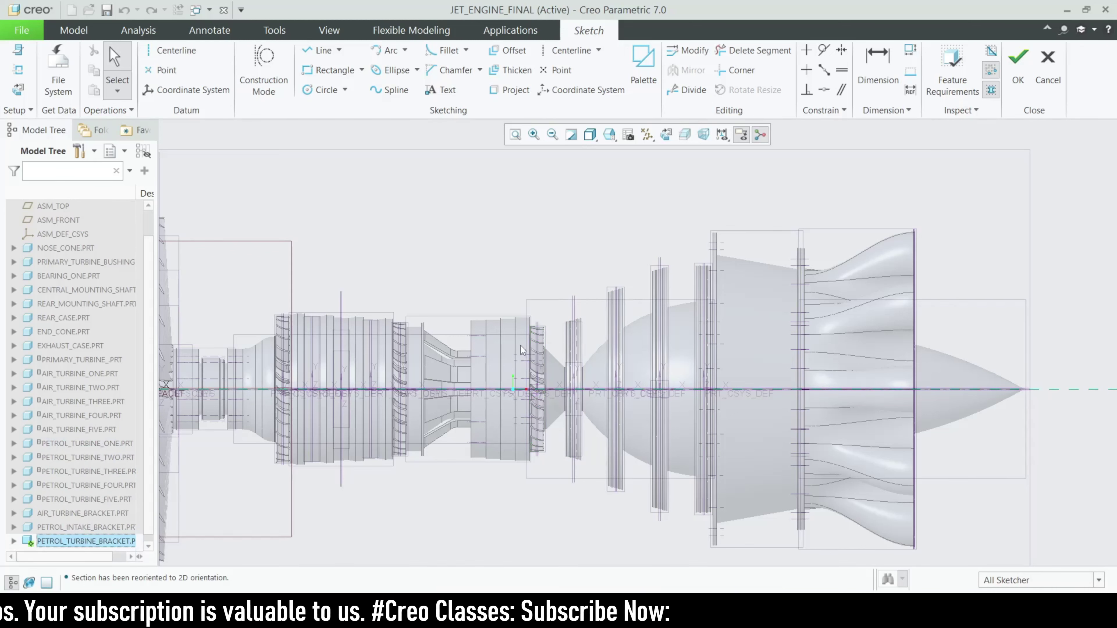
{"action": "scroll", "coordinate": [674, 263], "scroll_direction": "up", "scroll_amount": 5}
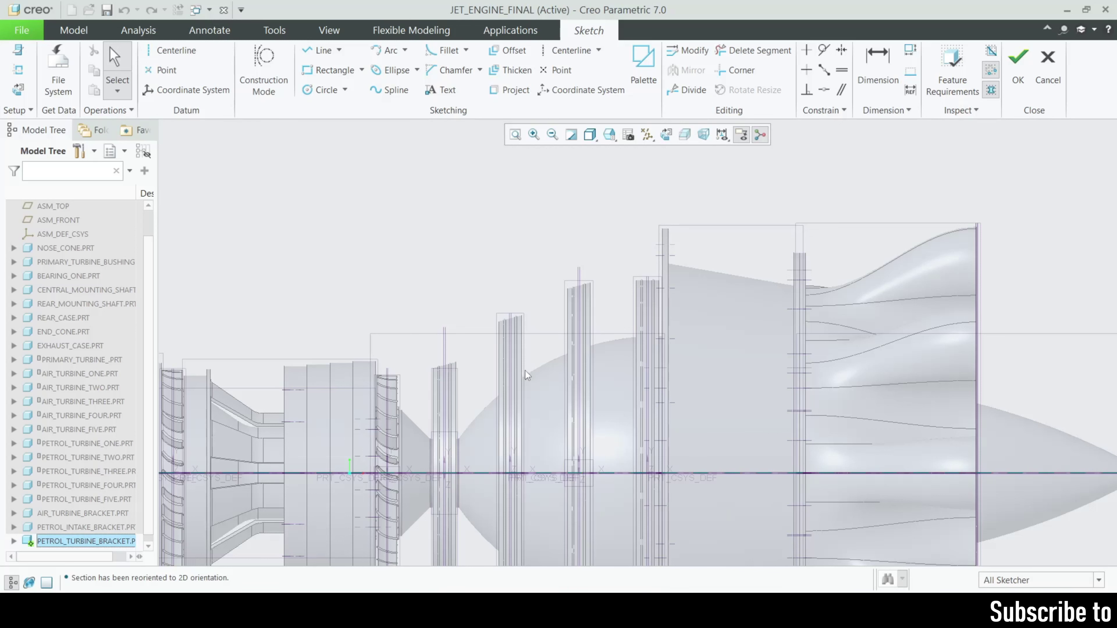
Add three REAR_MOUNTING_SHAFT edges, including the curved one, as sketch references and solve.
{"action": "left_click", "coordinate": [17, 69]}
{"action": "scroll", "coordinate": [496, 369], "scroll_direction": "down", "scroll_amount": 2}
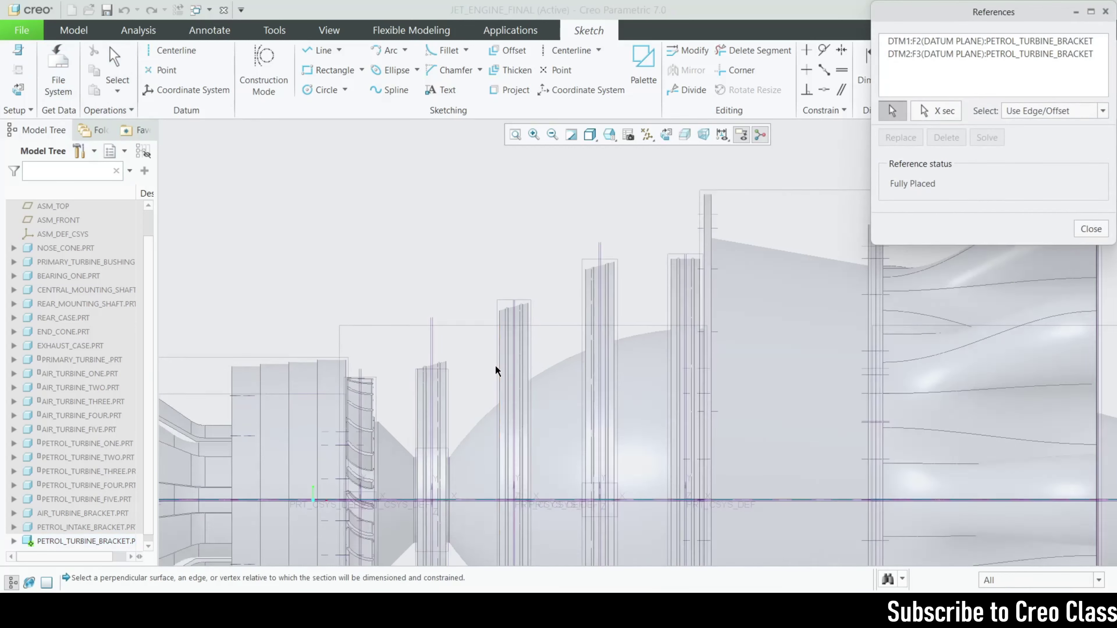
{"action": "scroll", "coordinate": [496, 371], "scroll_direction": "down", "scroll_amount": 1}
{"action": "left_click", "coordinate": [484, 431]}
{"action": "left_click", "coordinate": [571, 365]}
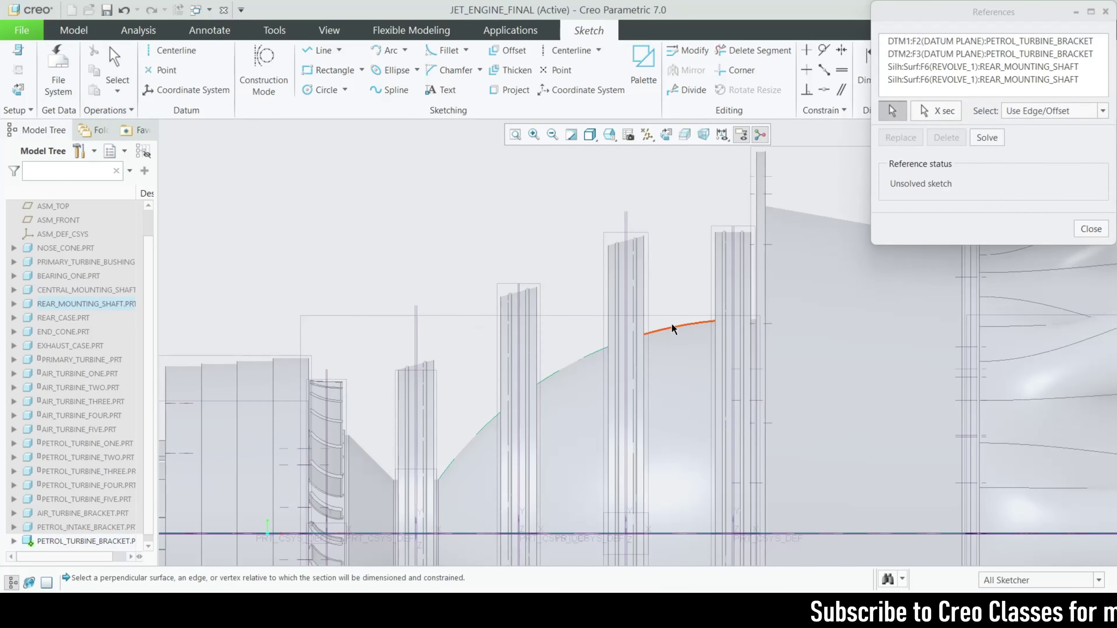
{"action": "left_click", "coordinate": [695, 325]}
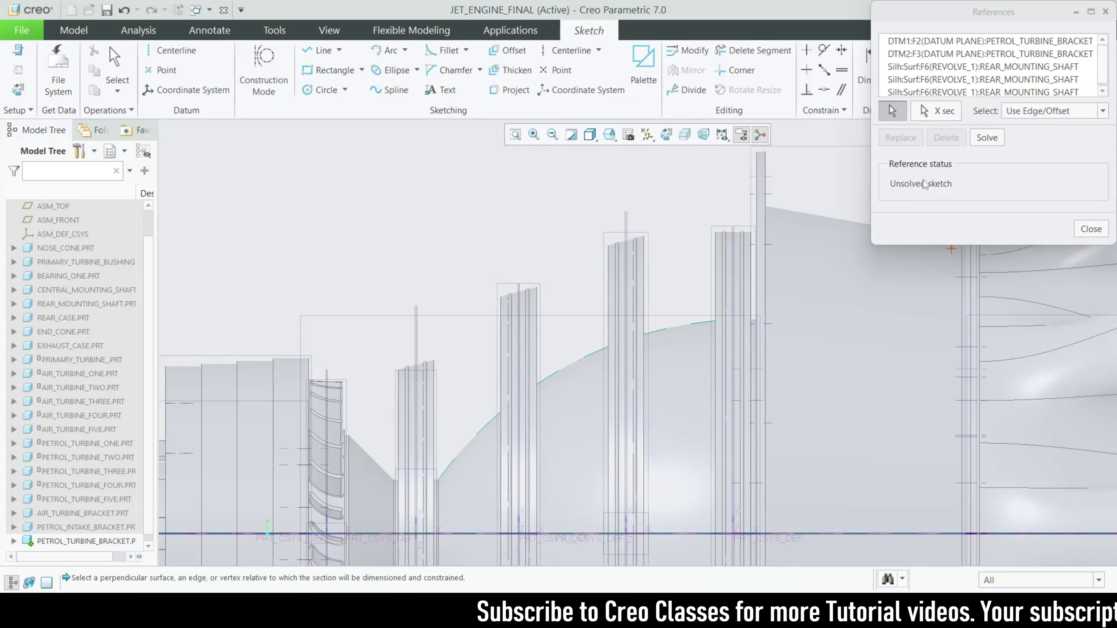
{"action": "left_click", "coordinate": [987, 137]}
{"action": "left_click", "coordinate": [1090, 229]}
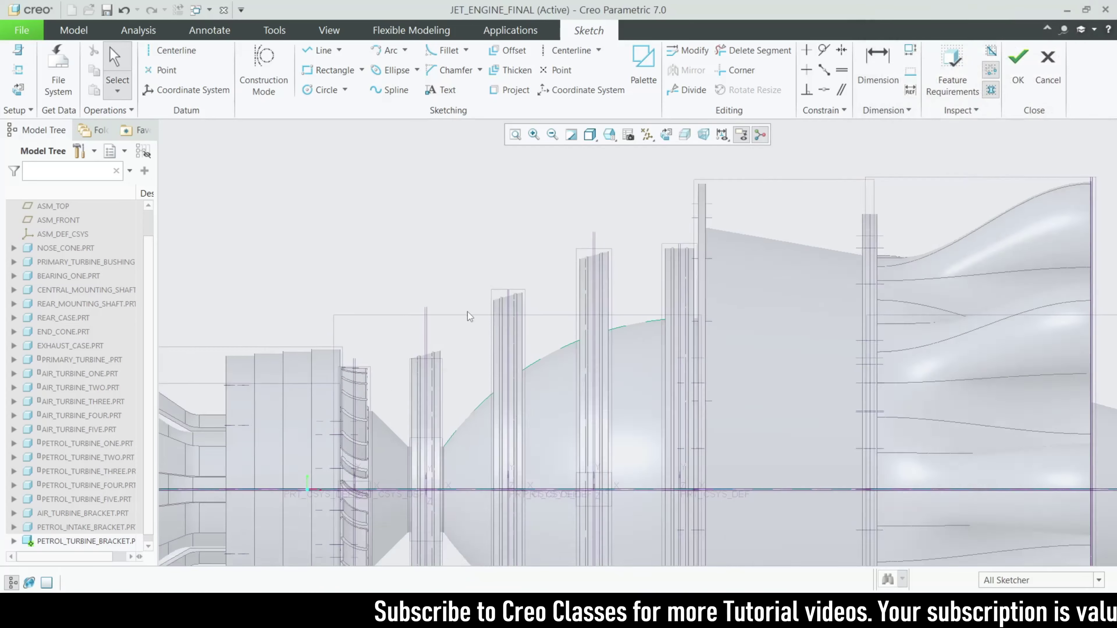
In the bracket drawing PDF, zoom in on Section A-A and highlight the 272.65 radius.
{"action": "key", "text": "alt+Tab"}
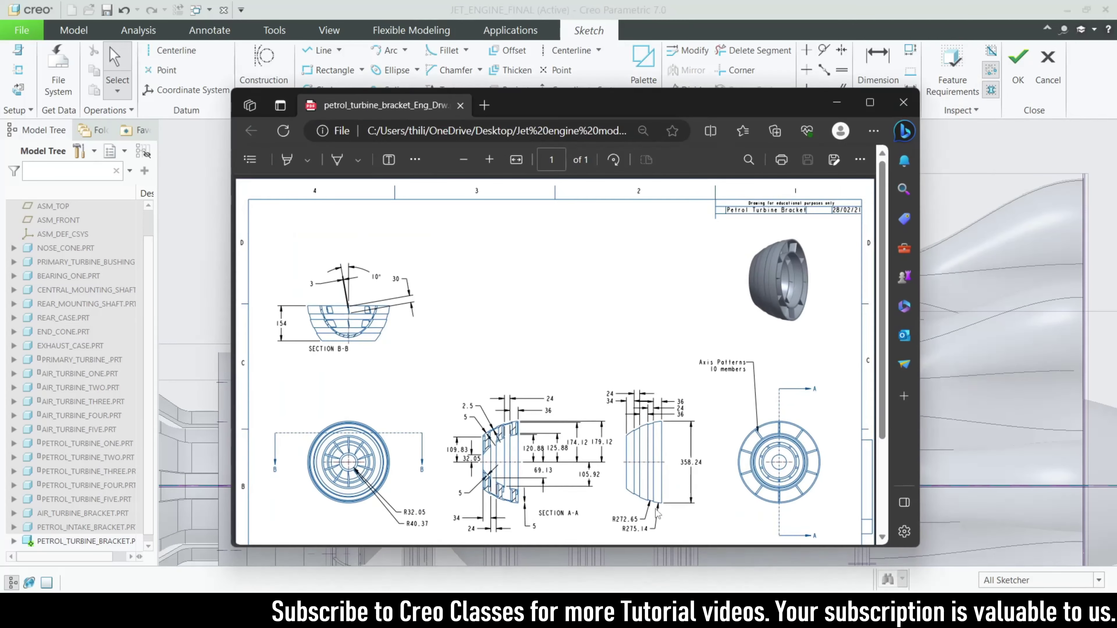
{"action": "scroll", "coordinate": [657, 512], "scroll_direction": "down", "scroll_amount": 3}
{"action": "scroll", "coordinate": [572, 417], "scroll_direction": "up", "scroll_amount": 3}
{"action": "scroll", "coordinate": [525, 369], "scroll_direction": "down", "scroll_amount": 1}
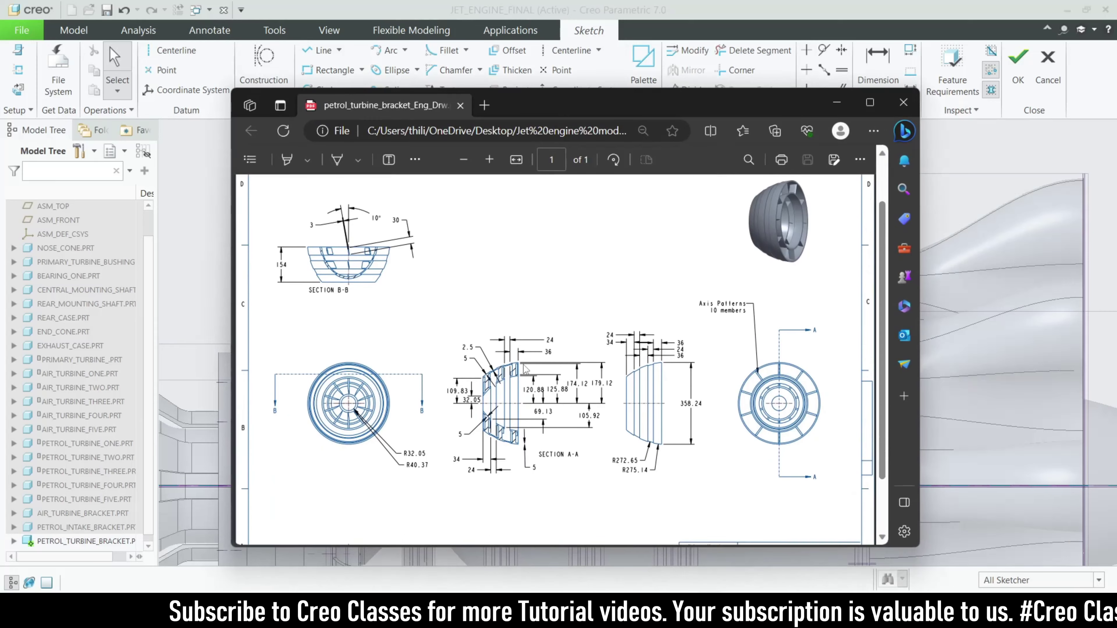
{"action": "scroll", "coordinate": [622, 405], "scroll_direction": "up", "scroll_amount": 3, "text": "ctrl"}
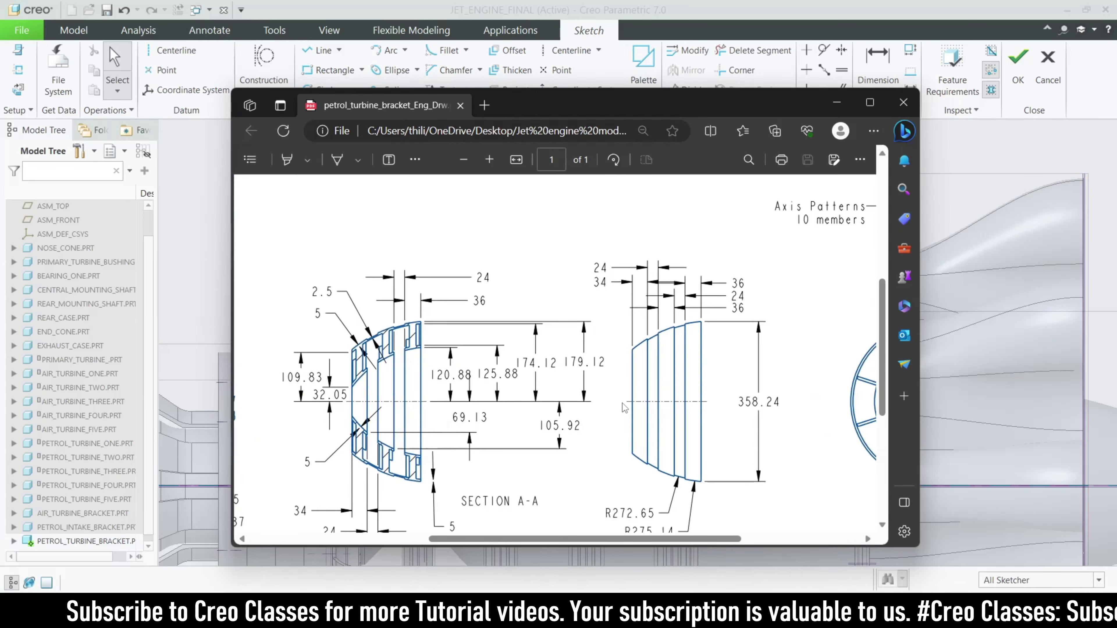
{"action": "scroll", "coordinate": [624, 409], "scroll_direction": "down", "scroll_amount": 1}
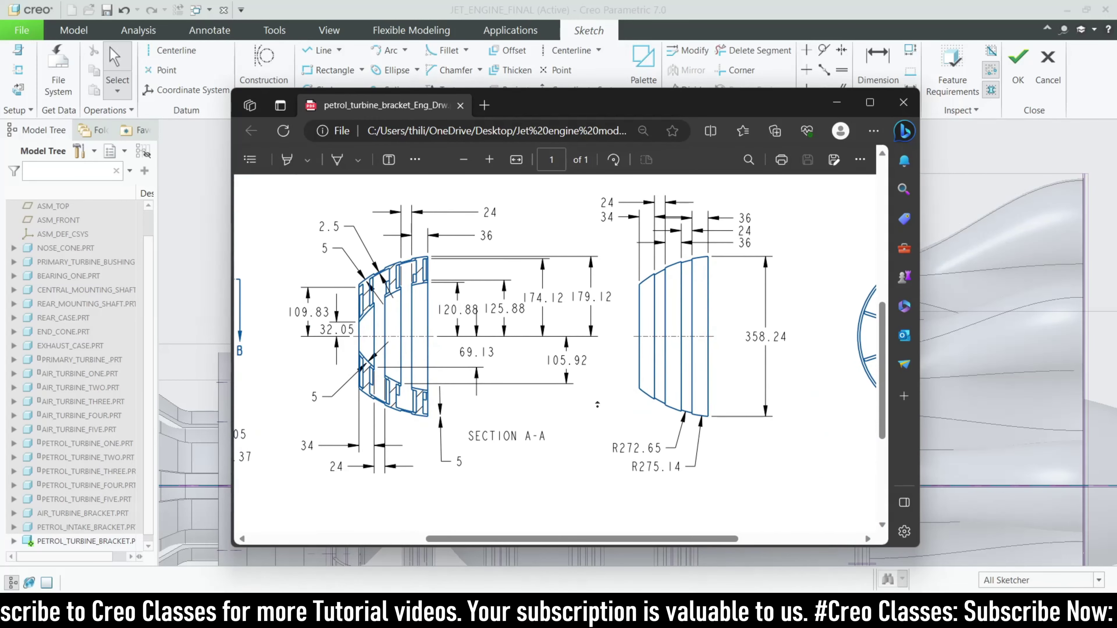
{"action": "scroll", "coordinate": [599, 398], "scroll_direction": "up", "scroll_amount": 1}
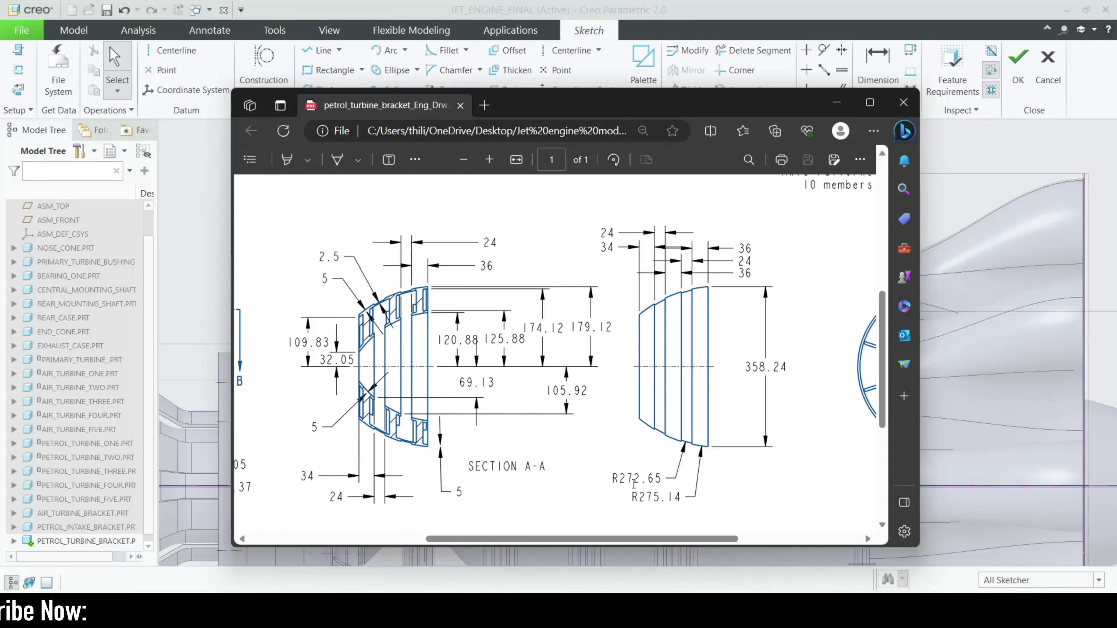
{"action": "mouse_move", "coordinate": [622, 478]}
{"action": "left_mouse_down"}
{"action": "mouse_move", "coordinate": [660, 481]}
{"action": "mouse_move", "coordinate": [587, 483]}
{"action": "left_mouse_up"}
{"action": "left_click", "coordinate": [587, 483]}
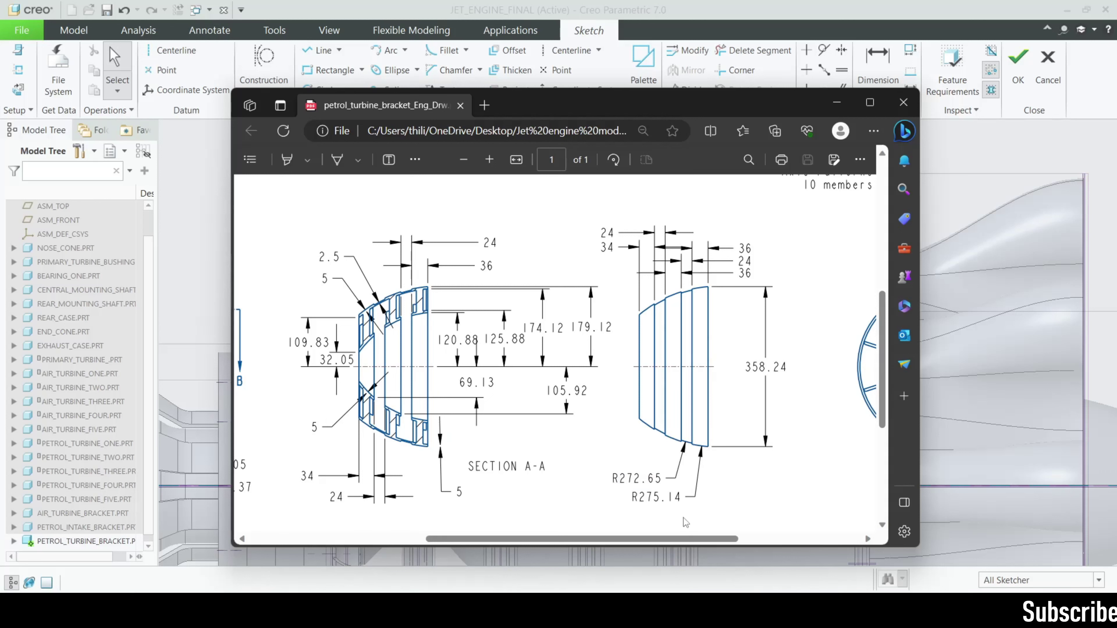
Start a centre-and-ends arc centred where the reference edge meets the engine axis.
{"action": "left_click", "coordinate": [836, 102]}
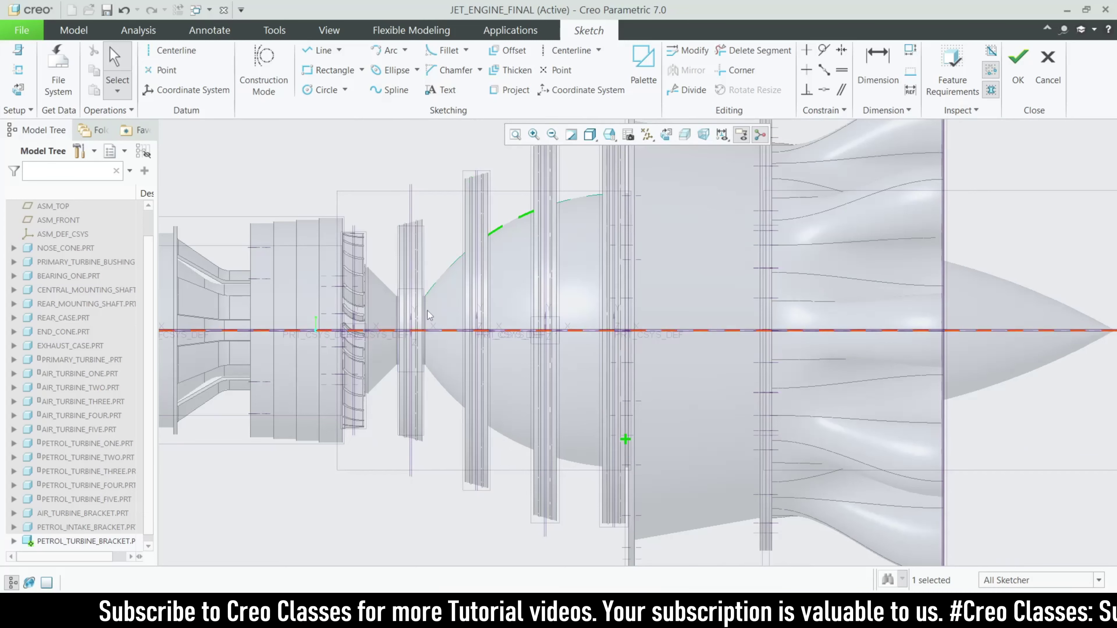
{"action": "left_click", "coordinate": [404, 50]}
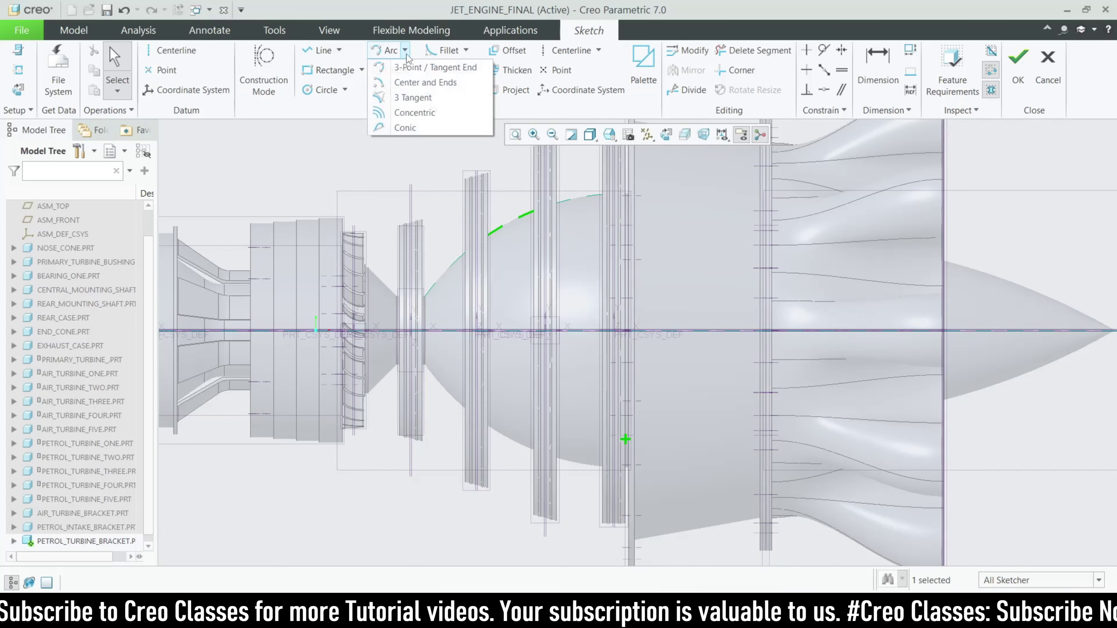
{"action": "left_click", "coordinate": [422, 77]}
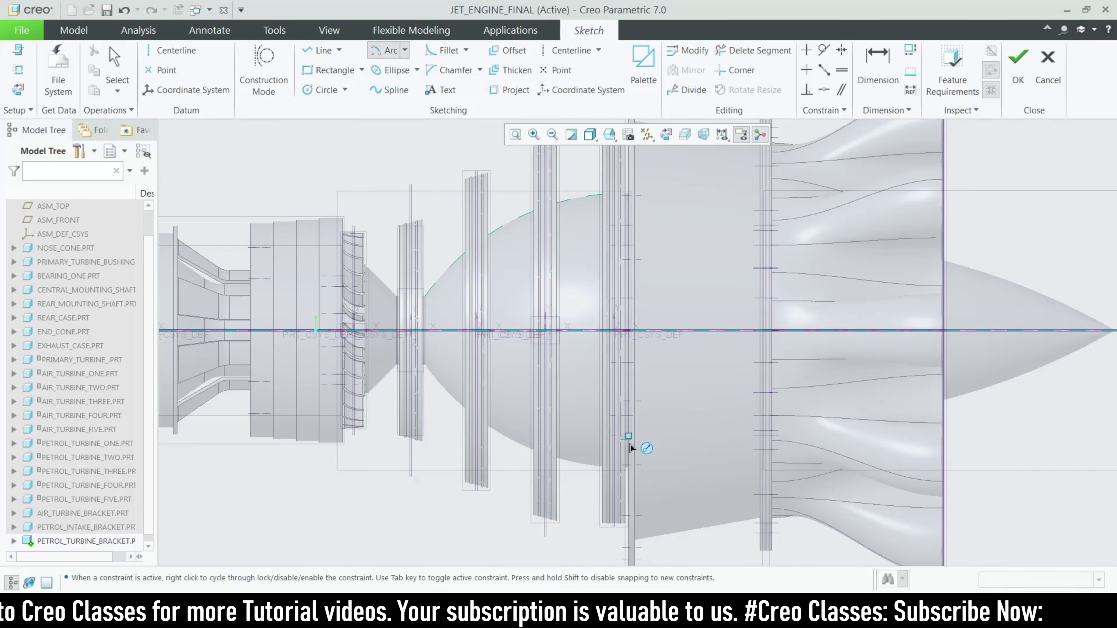
{"action": "left_click", "coordinate": [629, 330]}
{"action": "scroll", "coordinate": [567, 159], "scroll_direction": "up", "scroll_amount": 3}
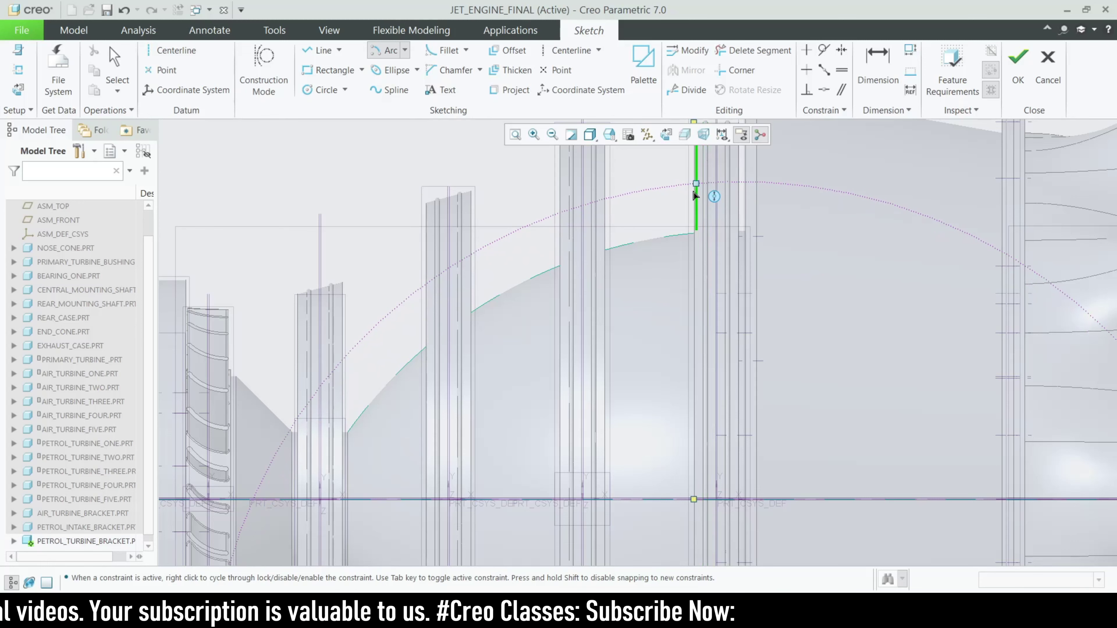
{"action": "scroll", "coordinate": [685, 189], "scroll_direction": "up", "scroll_amount": 3}
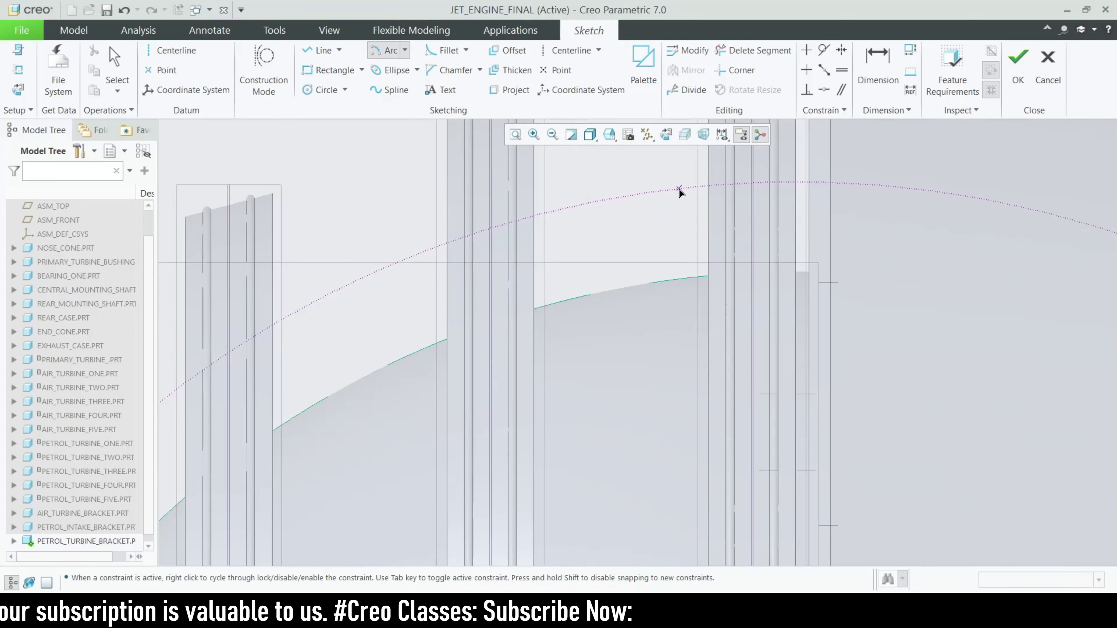
{"action": "scroll", "coordinate": [706, 207], "scroll_direction": "down", "scroll_amount": 3}
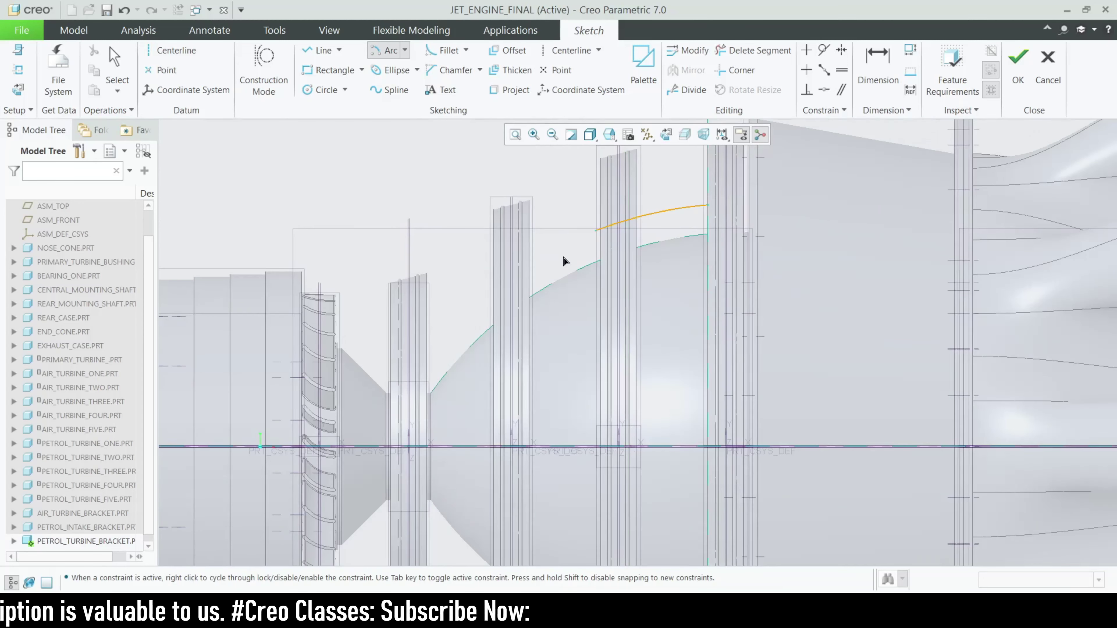
{"action": "scroll", "coordinate": [457, 308], "scroll_direction": "down", "scroll_amount": 2}
Finish the arc as construction geometry with radius 275.14, then switch to Delete Segment.
{"action": "key", "text": "g"}
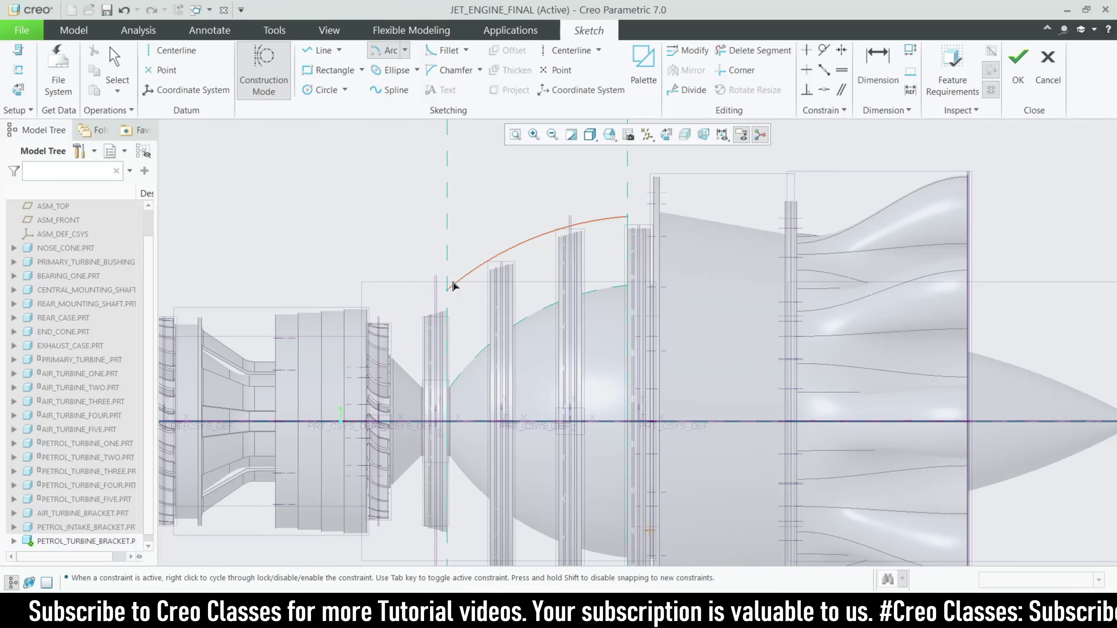
{"action": "scroll", "coordinate": [457, 277], "scroll_direction": "up", "scroll_amount": 2}
{"action": "left_click", "coordinate": [522, 214]}
{"action": "key", "text": "q"}
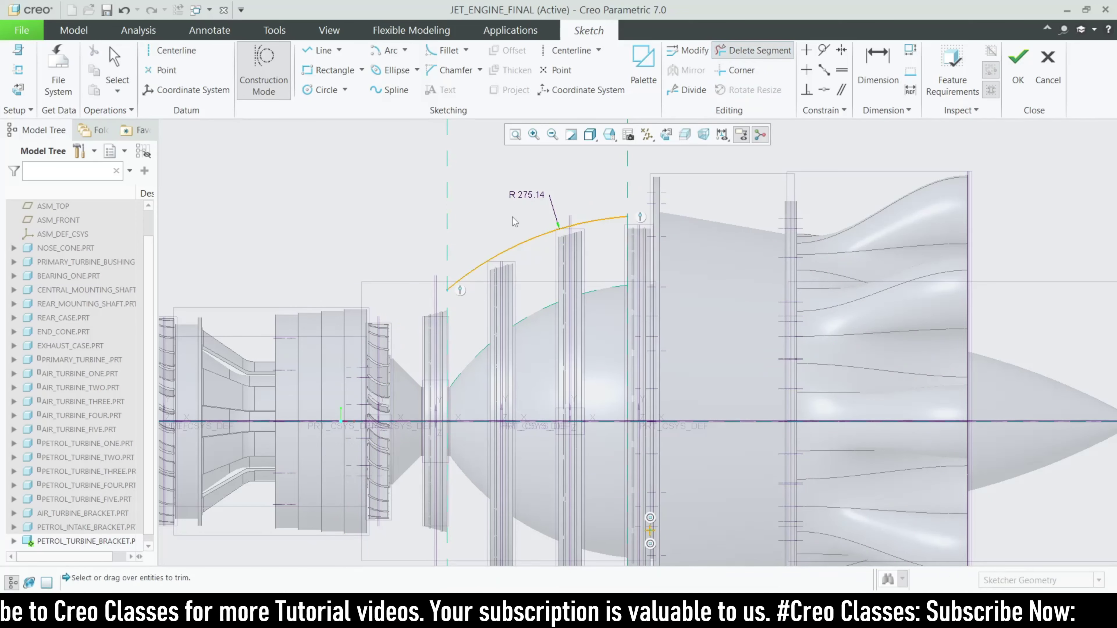